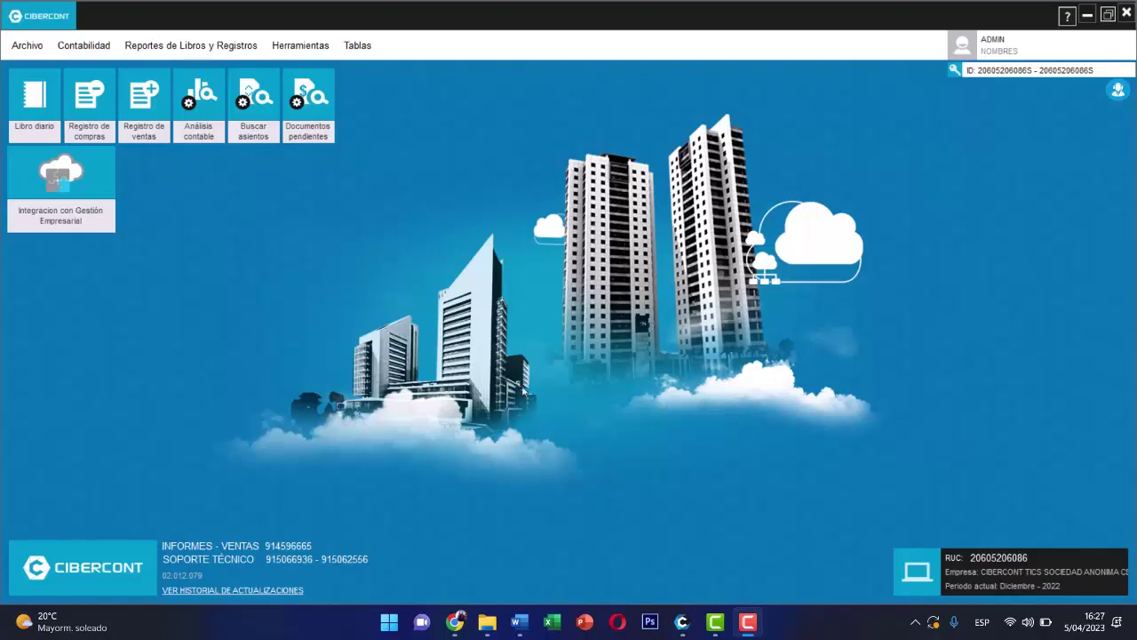
Bring the Word document with exercise 3.1.2.4 'Venta con boleta al contado' to the front.
left_click(518, 621)
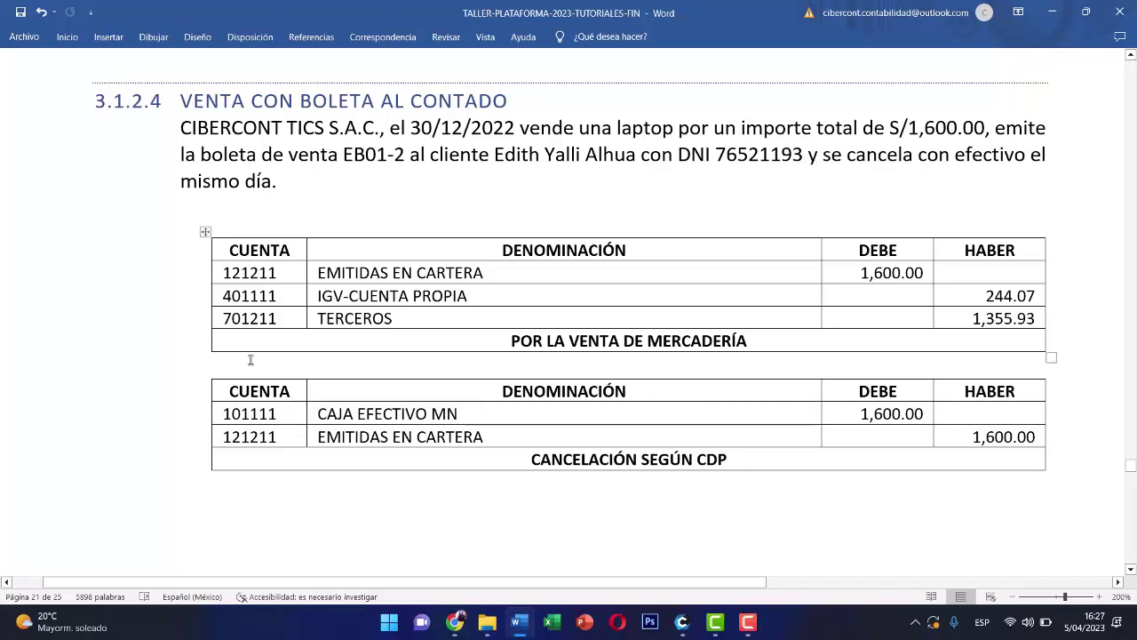
Minimize the Word exercise document to get back to CIBERCONT.
left_click(1051, 13)
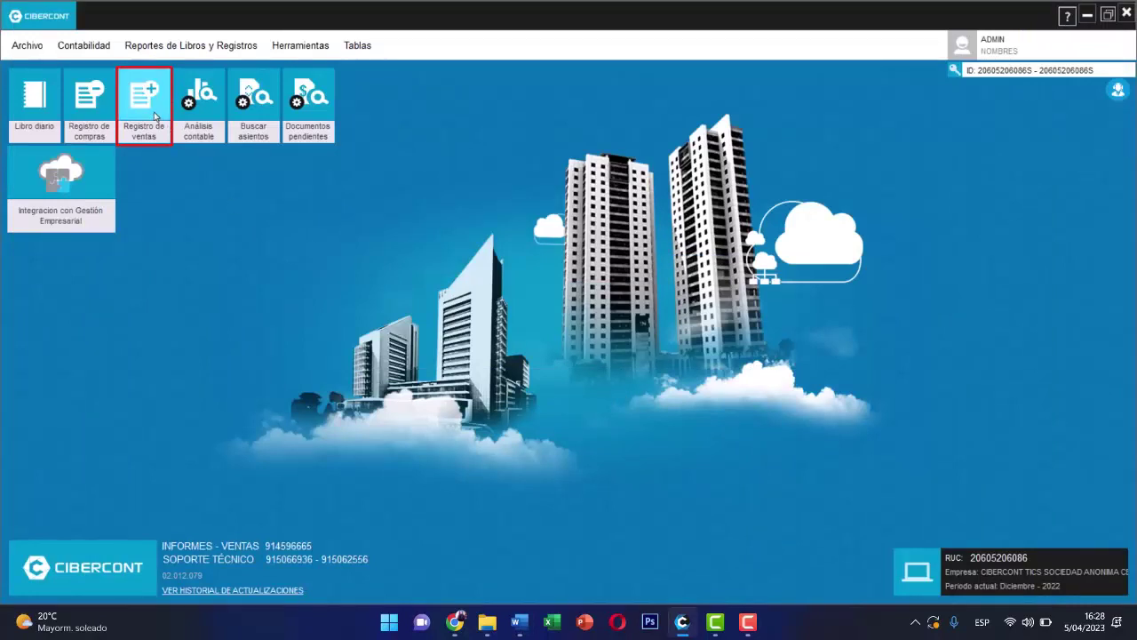
Open Registro de ventas on sub-diario 14 and display the sales template list.
left_click(145, 104)
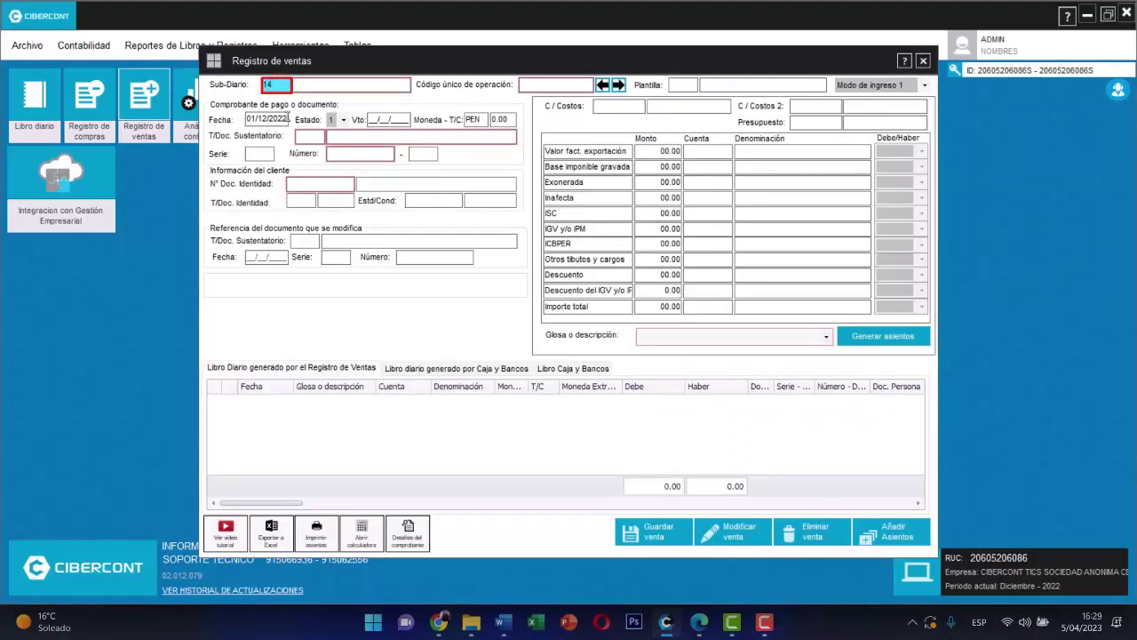
key("Return")
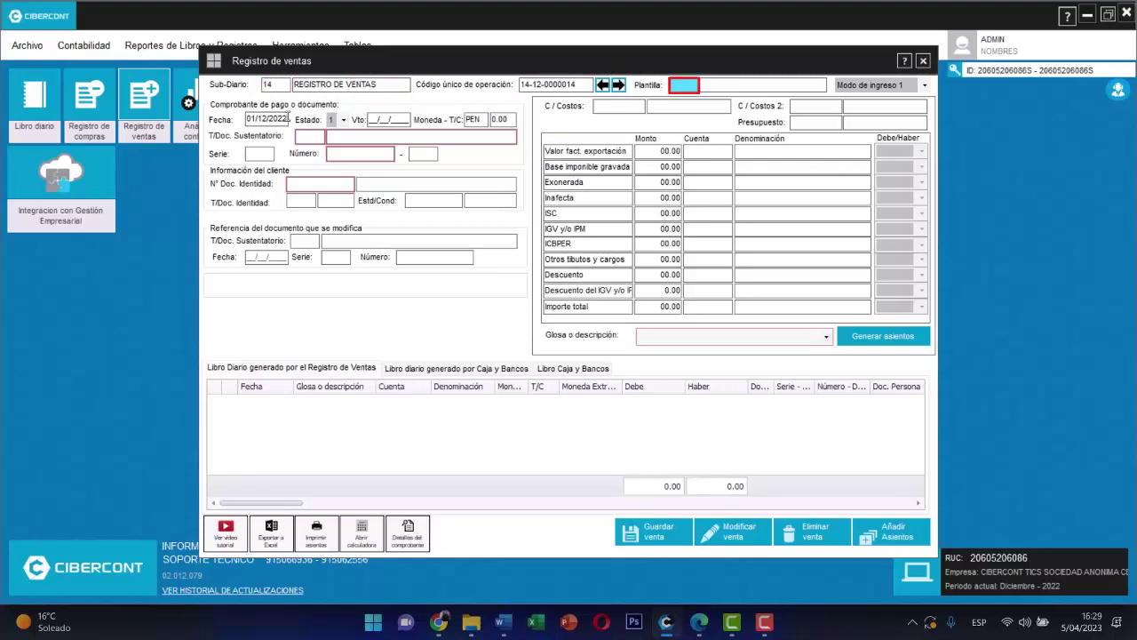
key("Return")
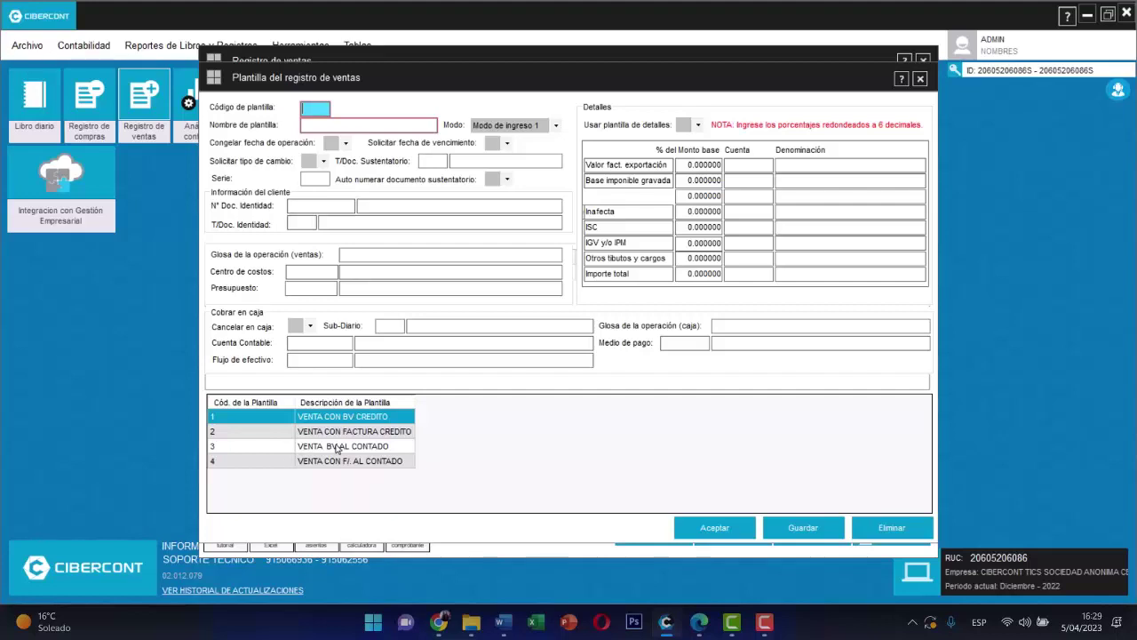
Load template 3 'VENTA BV AL CONTADO' with freeze date, due date and exchange rate all at NO.
left_click(337, 448)
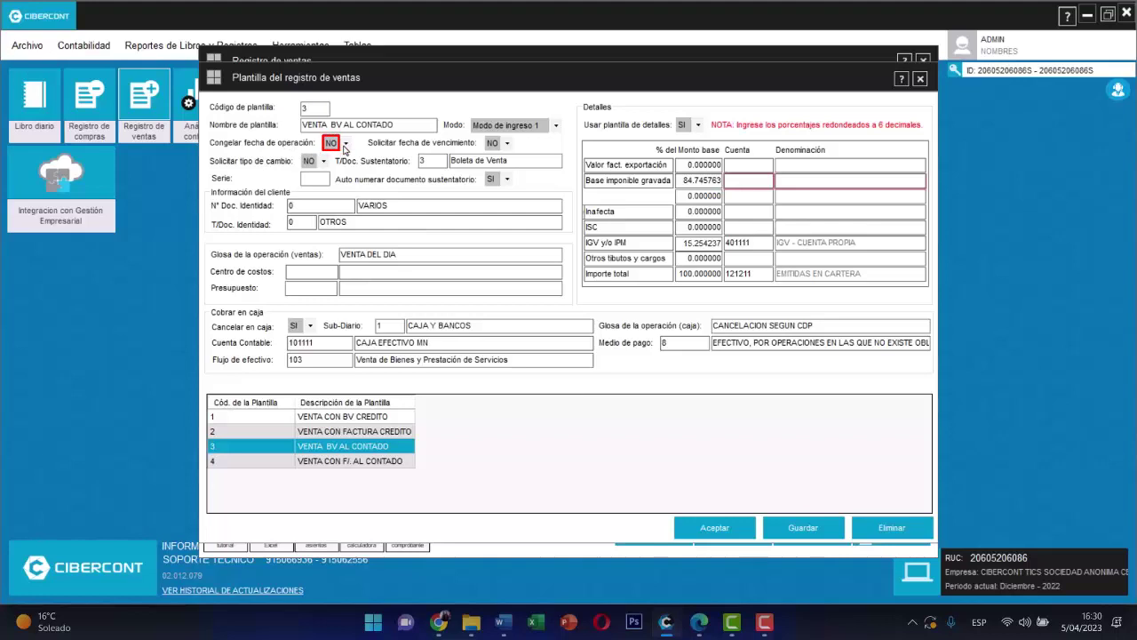
left_click(345, 148)
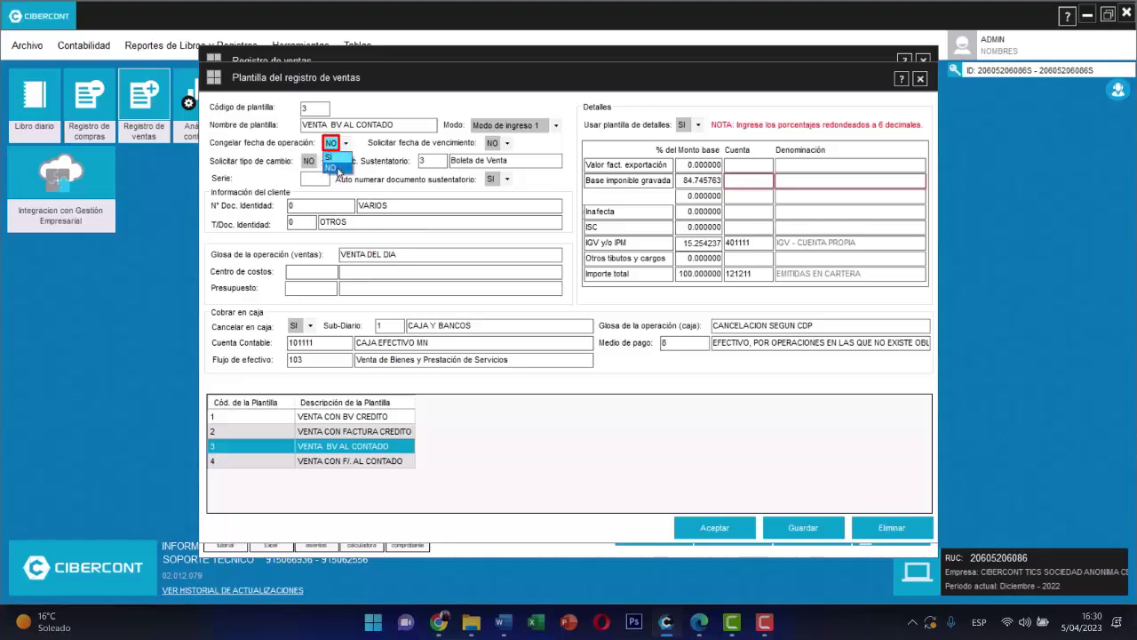
left_click(339, 171)
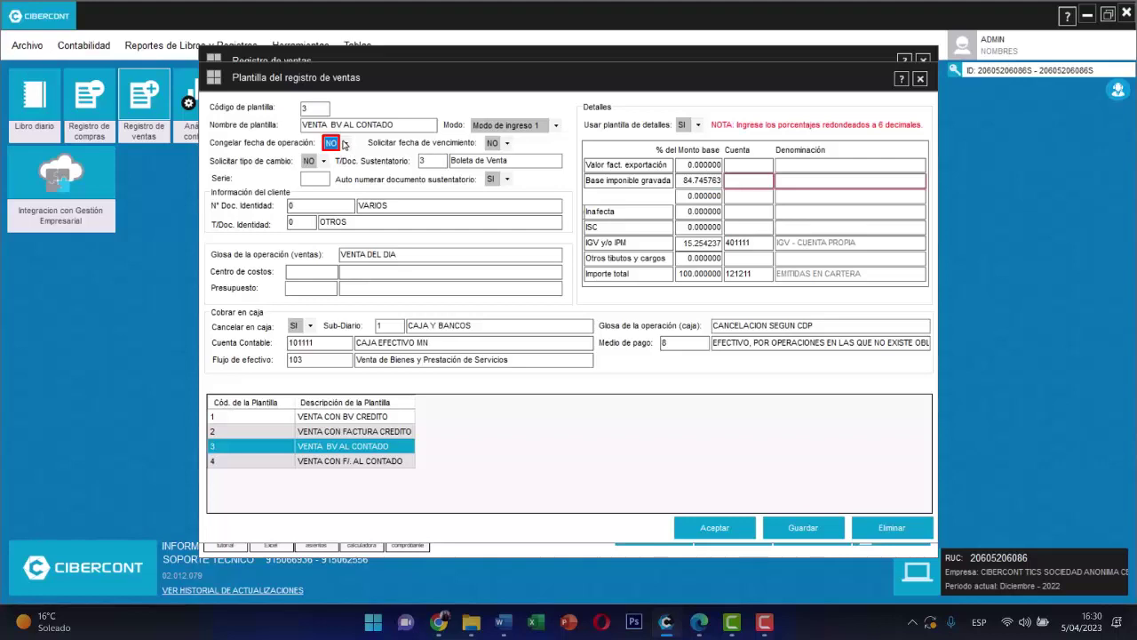
key("Tab")
left_click(508, 144)
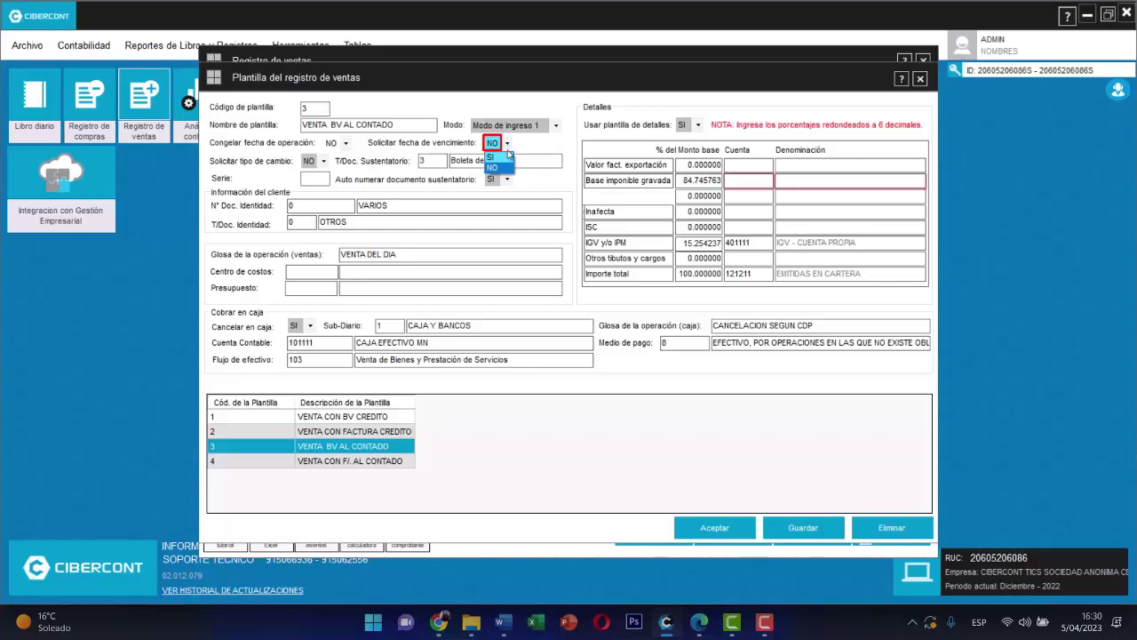
left_click(503, 168)
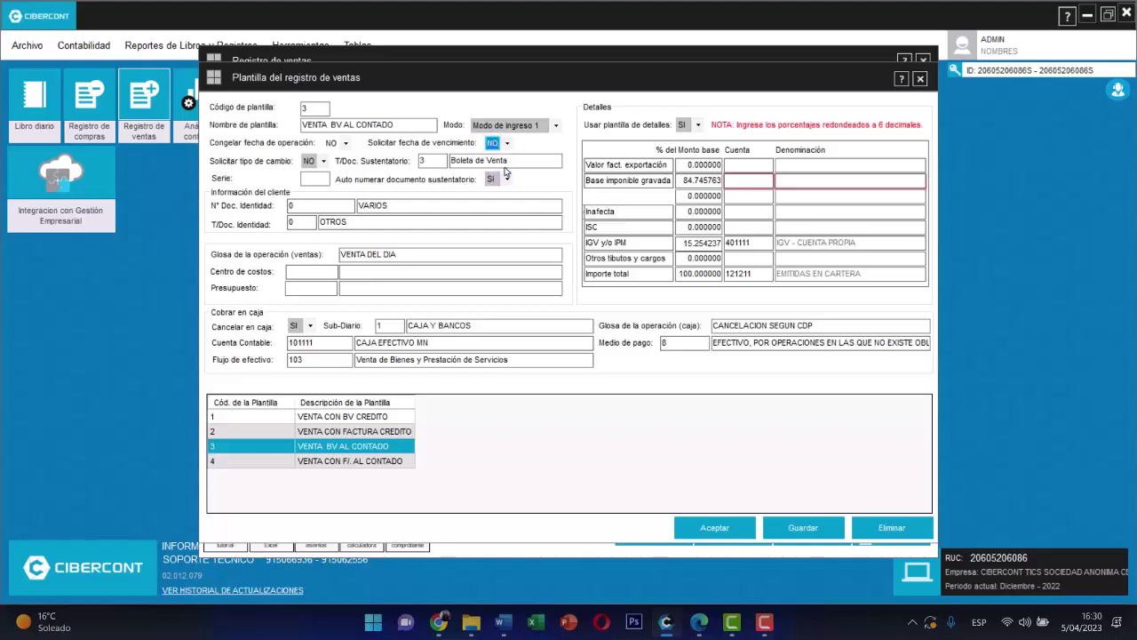
left_click(308, 163)
left_click(309, 186)
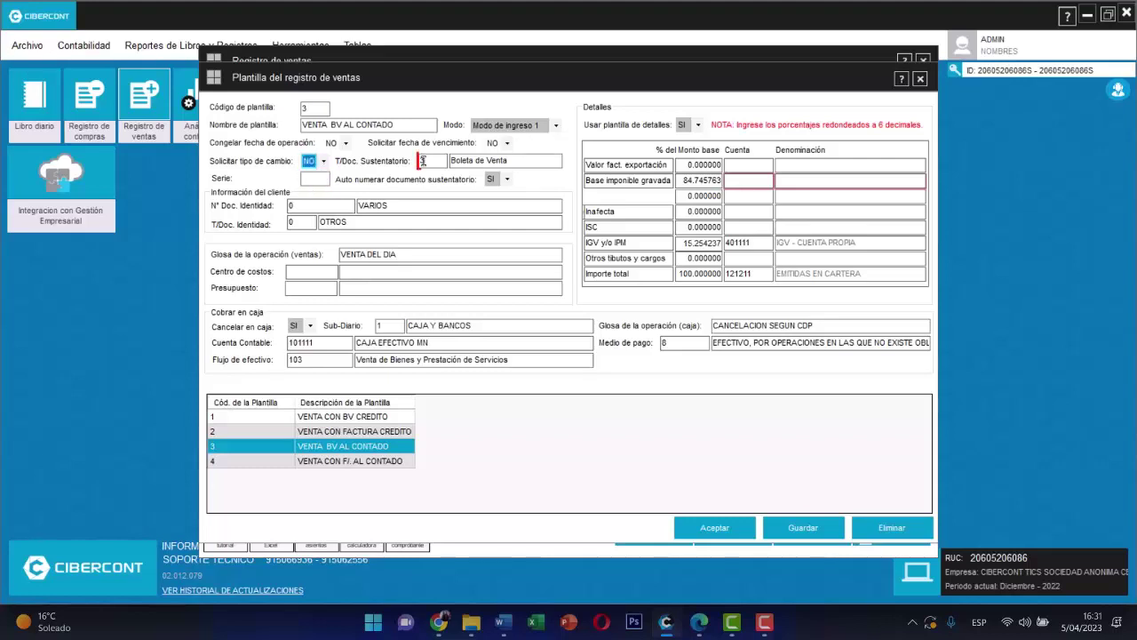
left_click(433, 160)
double_click(433, 160)
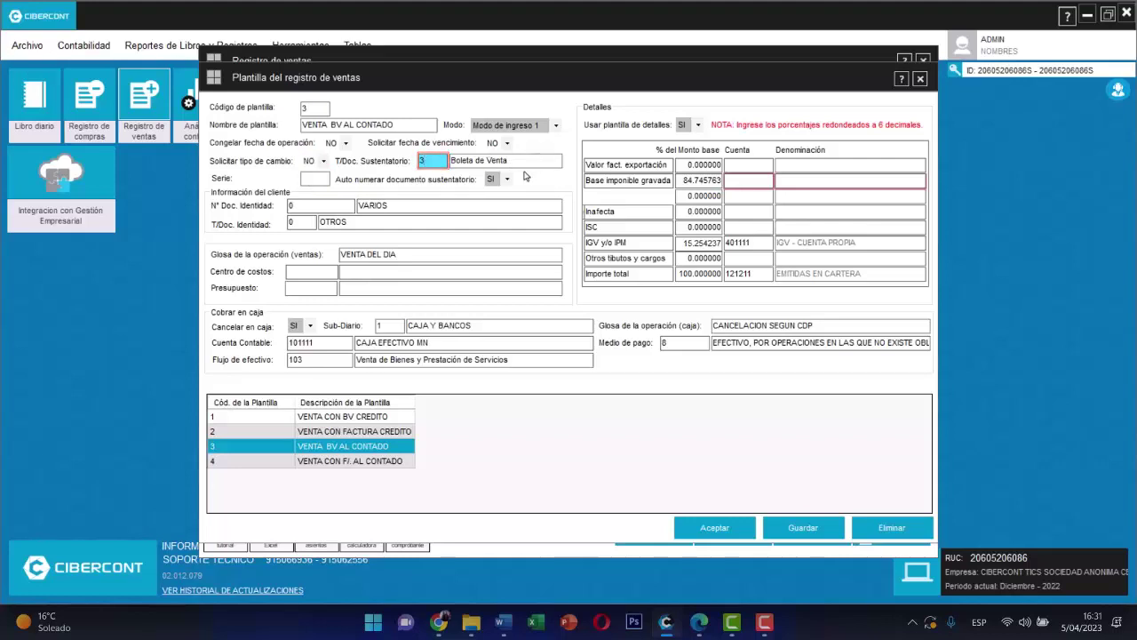
Set the template series to EB01 and keep auto-numbering at SI.
left_click(322, 179)
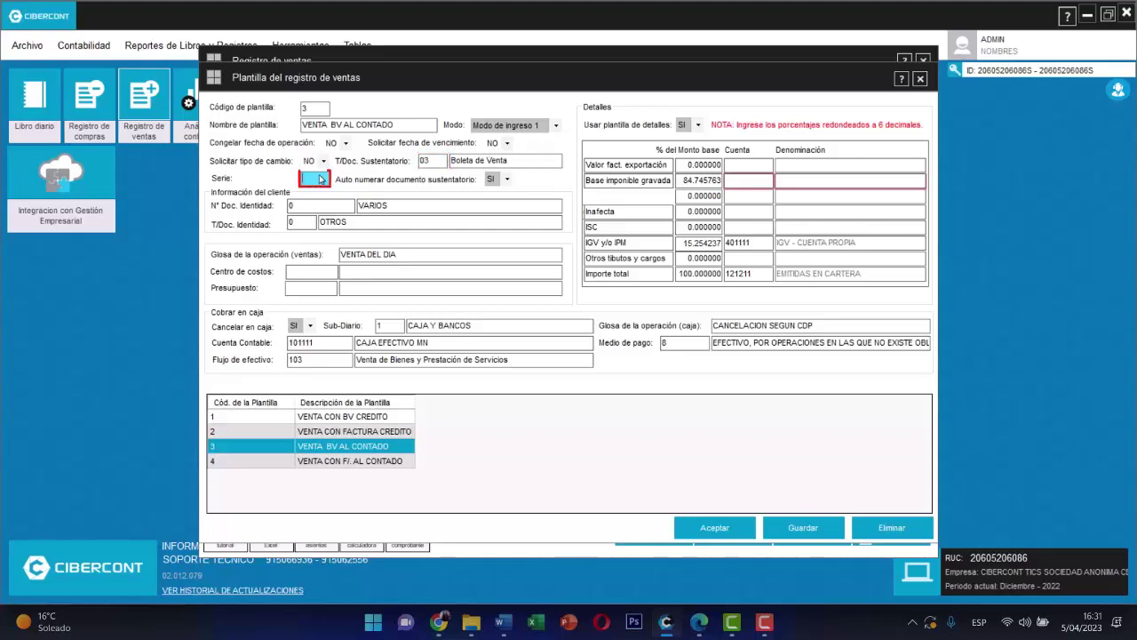
type("EB01")
key("Tab")
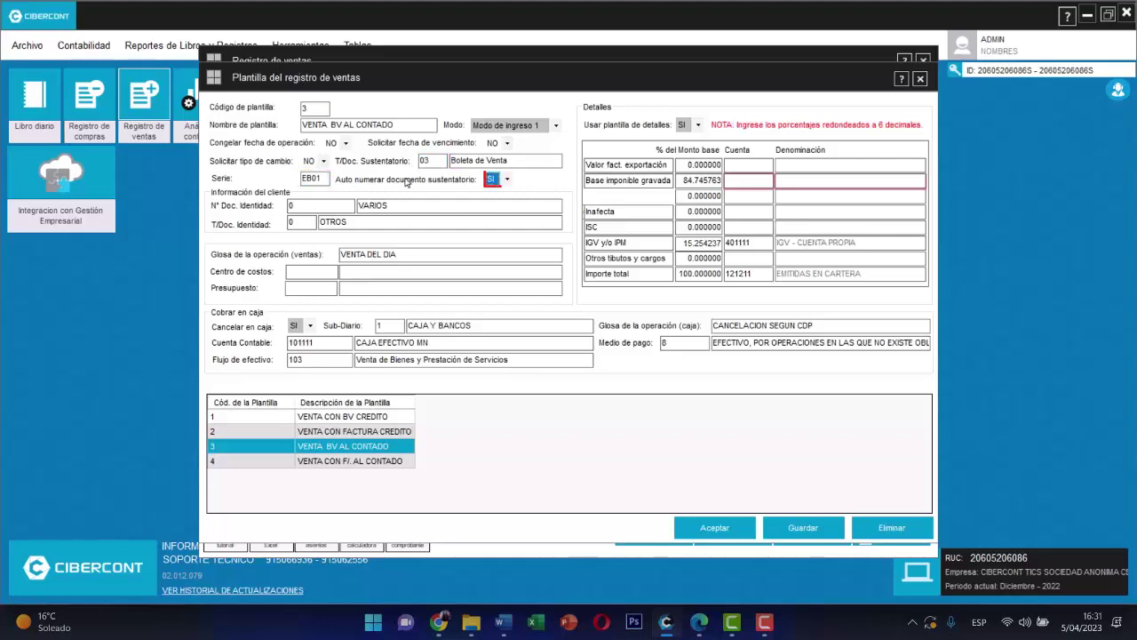
left_click(505, 182)
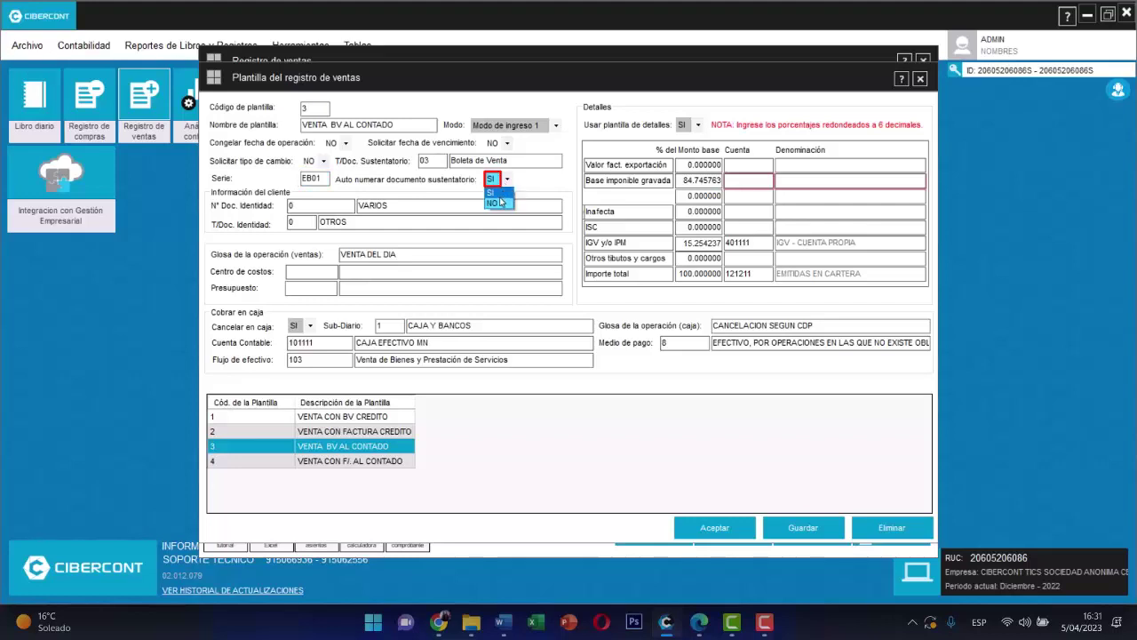
key("Escape")
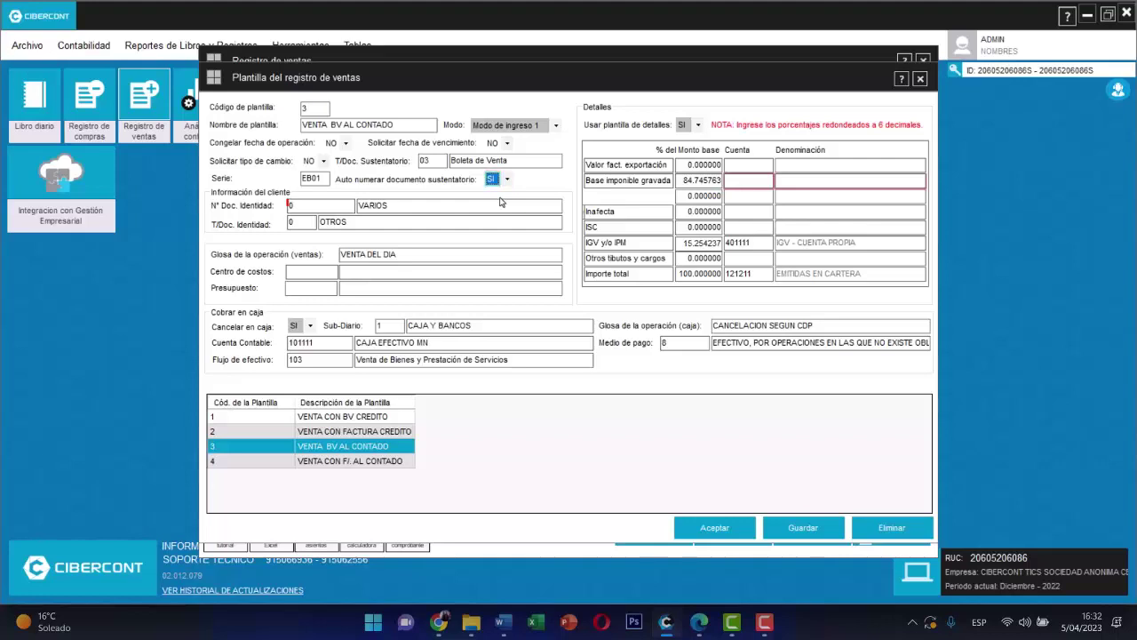
Clear the default client identity number and set the gloss to 'POR LA VENTA DE MERCADERÍA'.
left_click(315, 206)
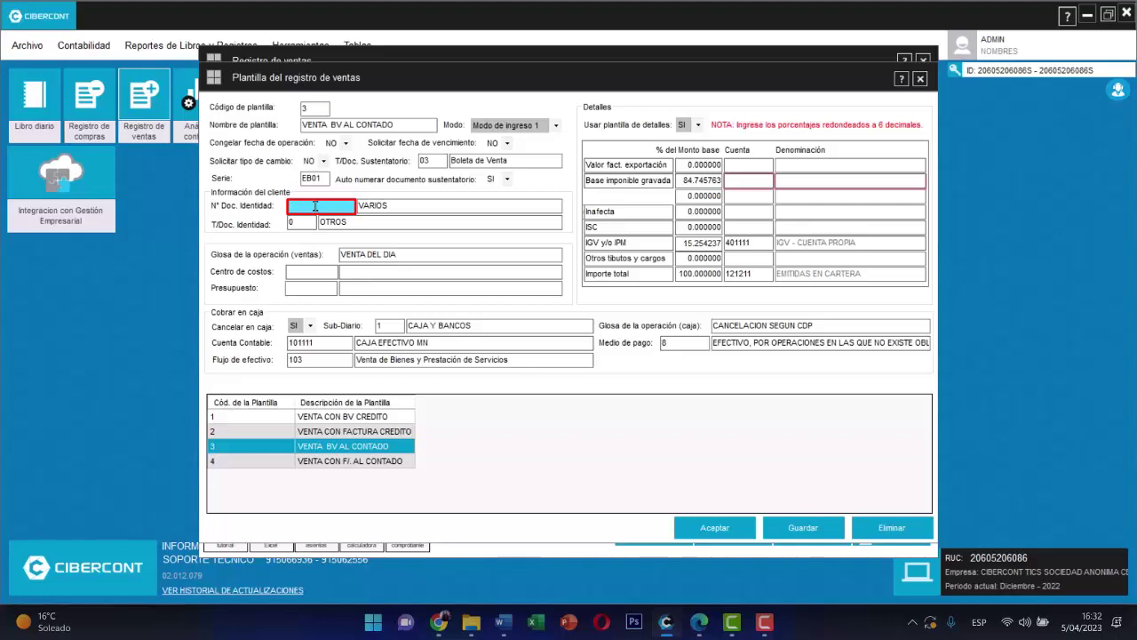
key("BackSpace")
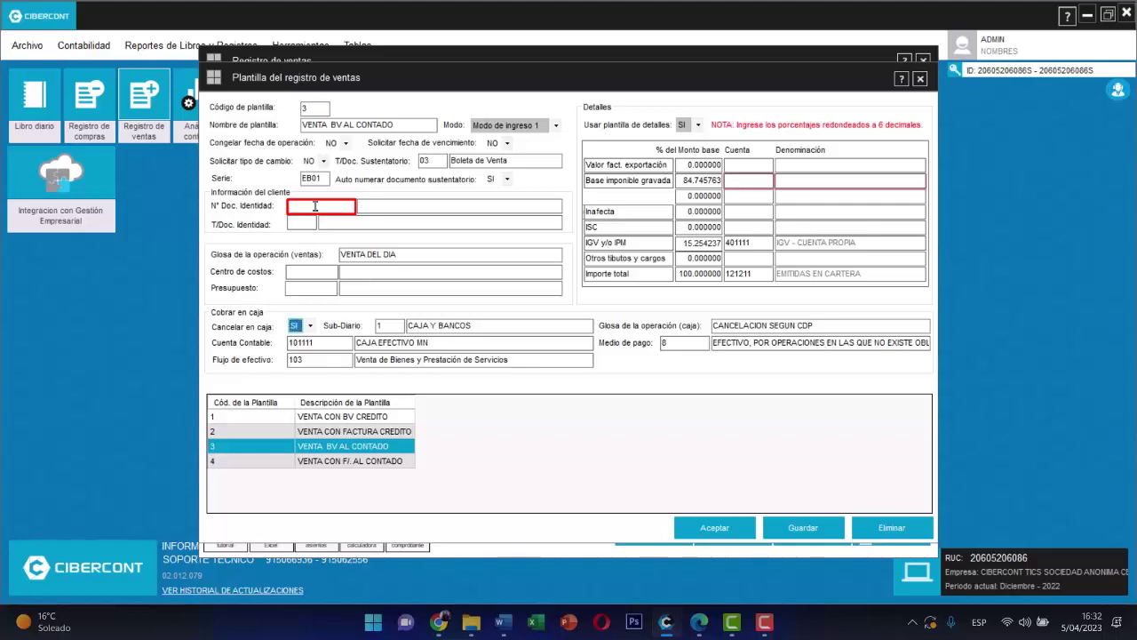
key("Tab")
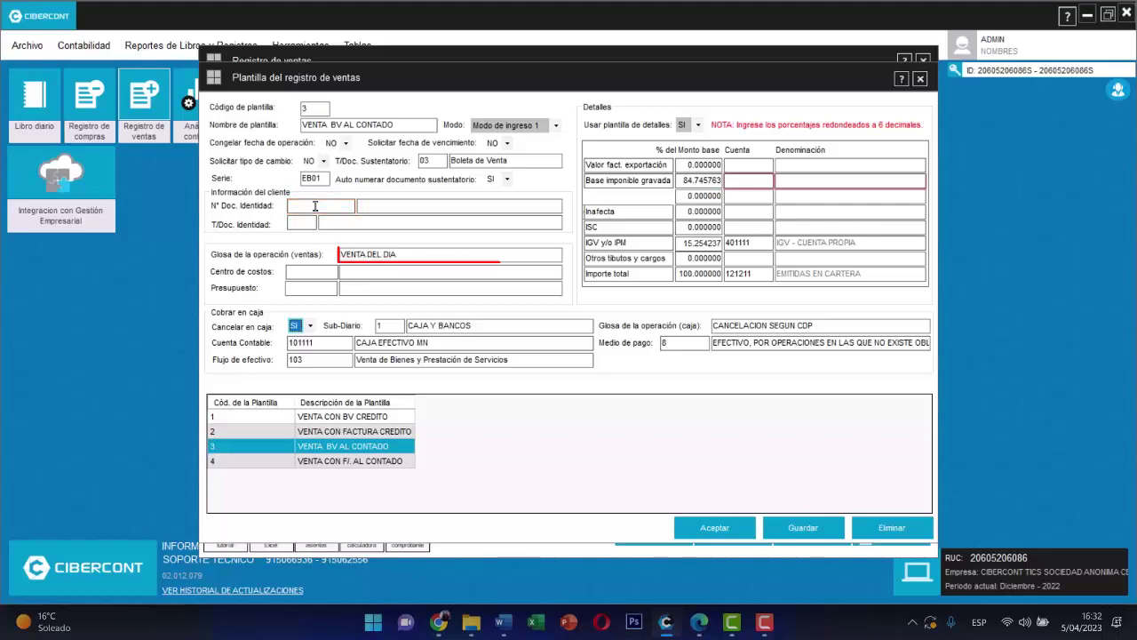
left_click(388, 254)
type("POR LA VENTA DE MERCADERÍA")
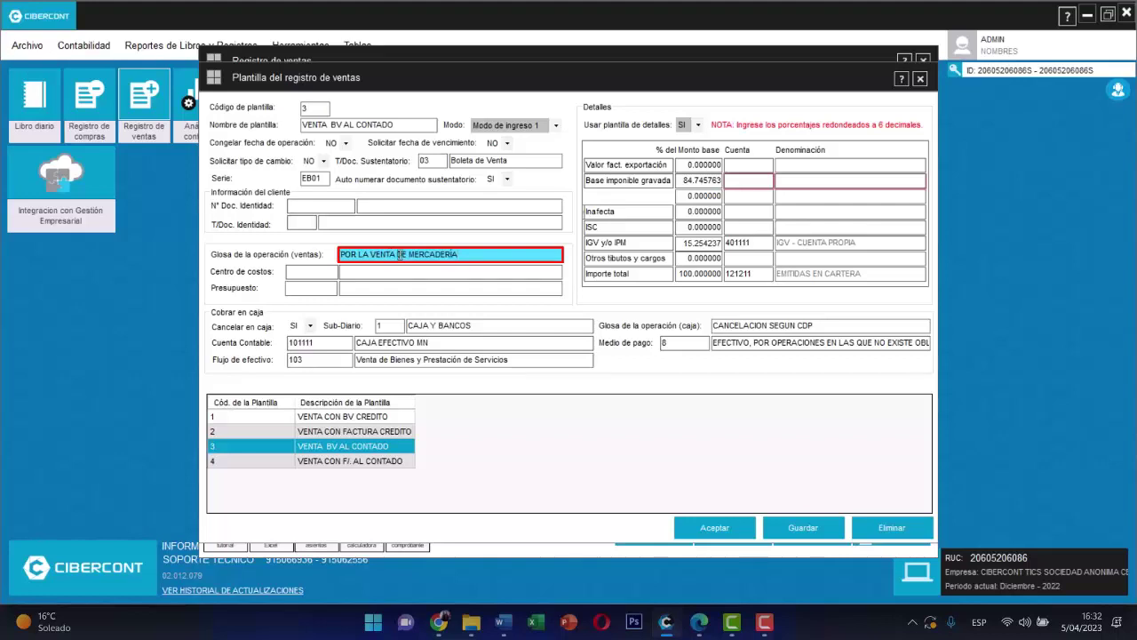
key("Tab")
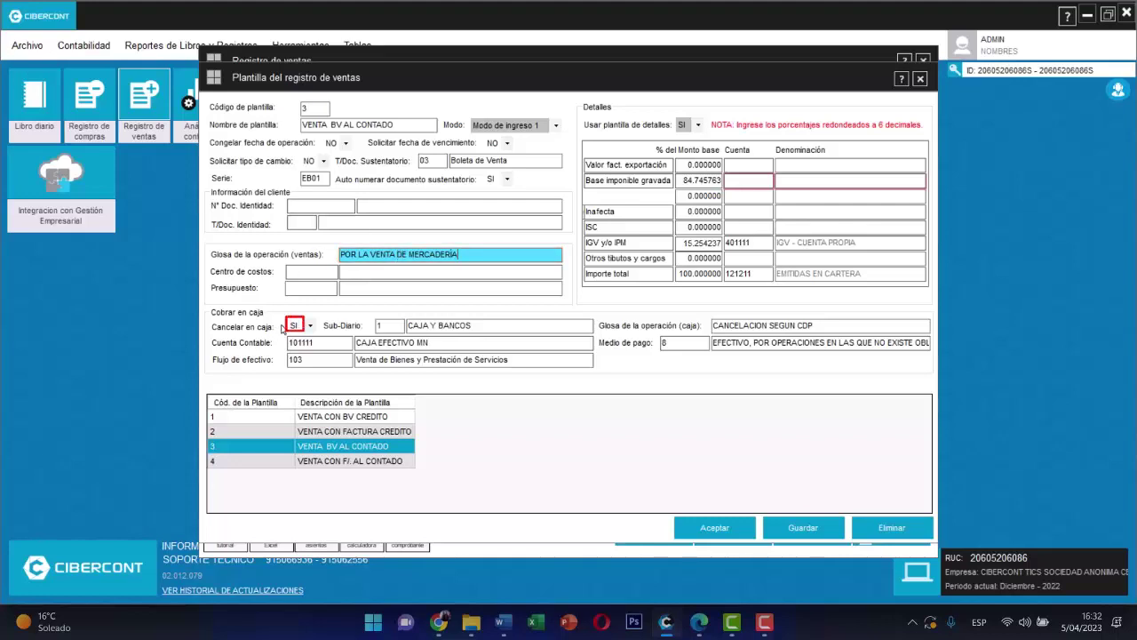
Keep cash collection at SI via sub-diario 7 CAJA EFECTIVO, and keep using the detail template.
left_click(313, 328)
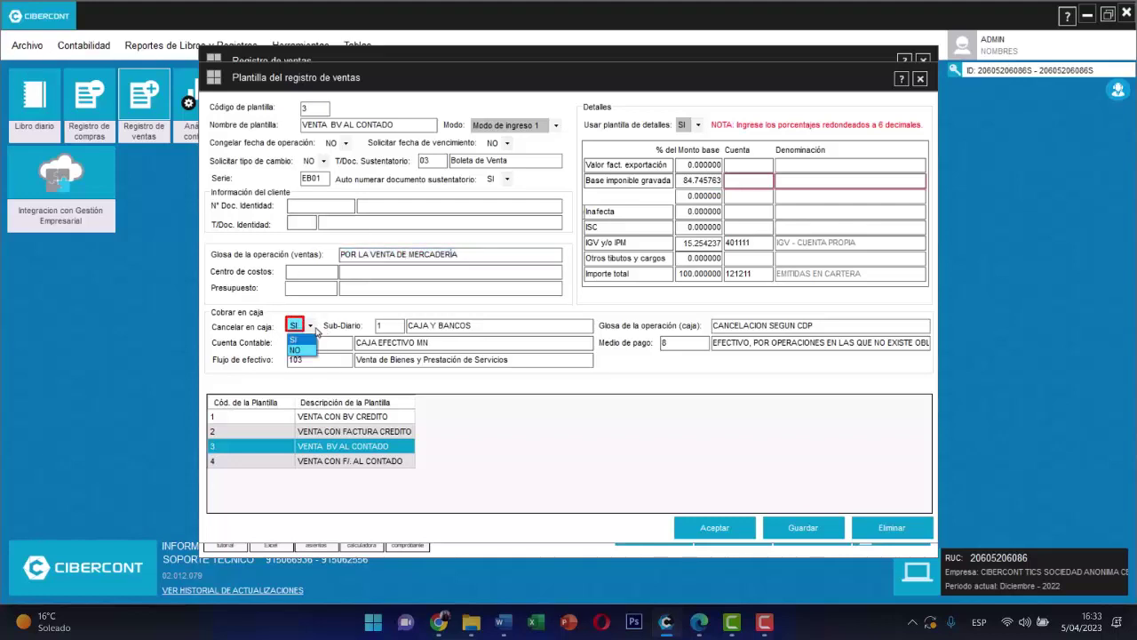
left_click(300, 339)
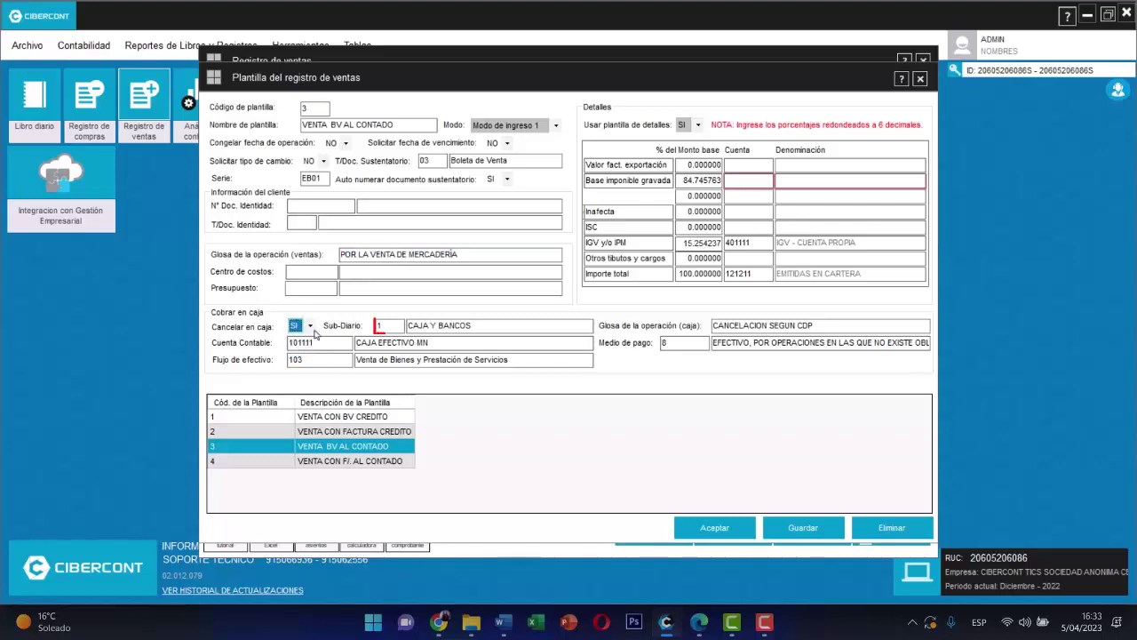
type("7")
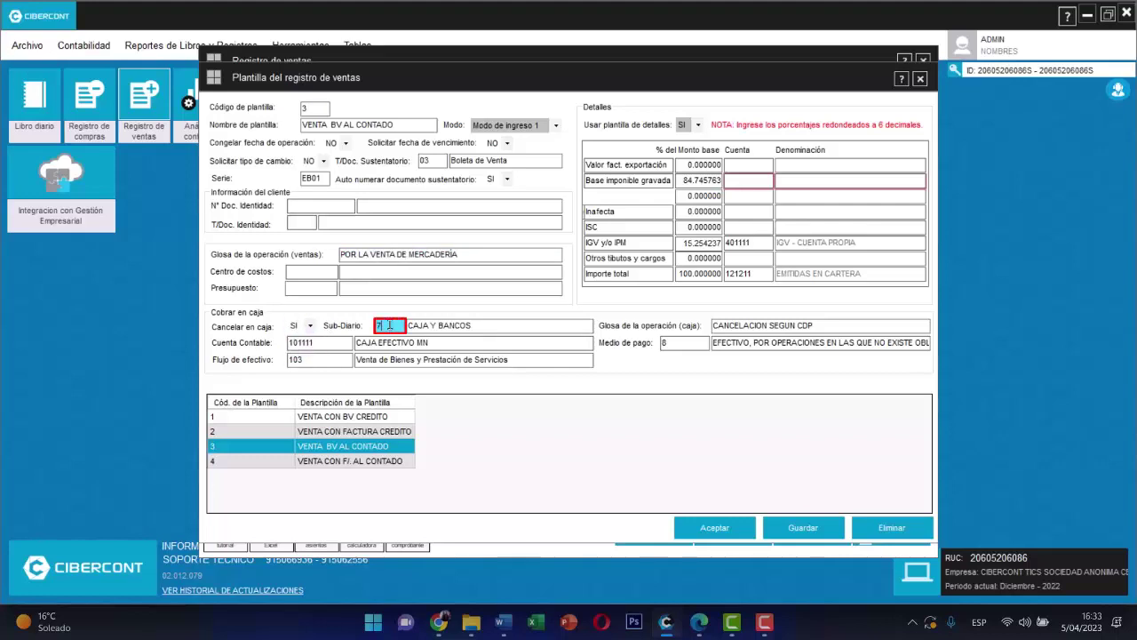
key("Return")
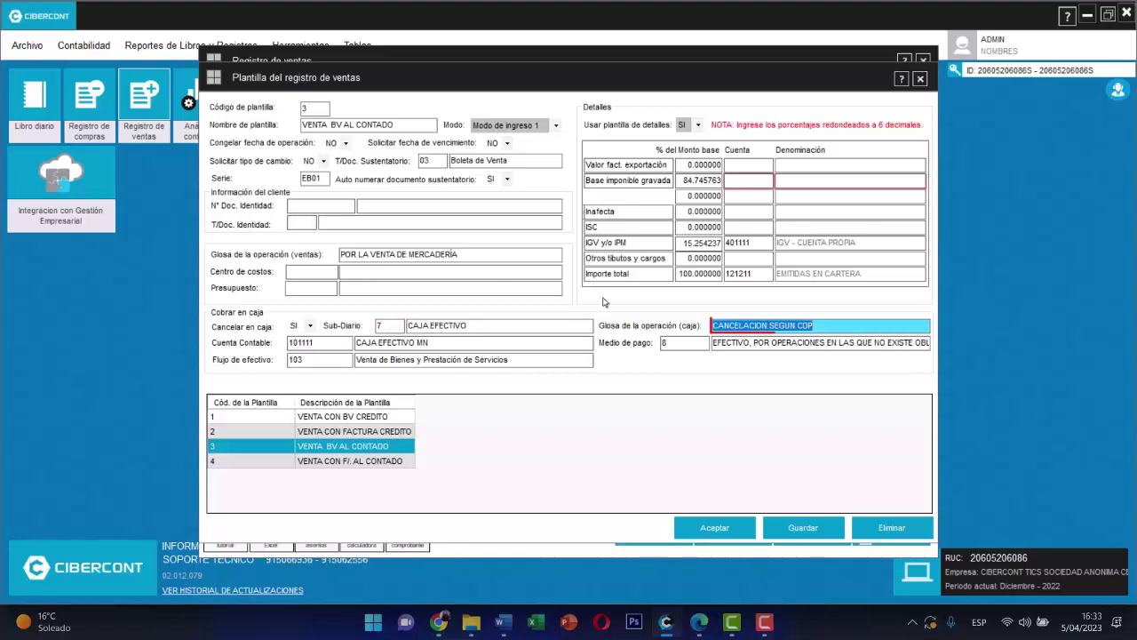
left_click(720, 326)
left_click(325, 344)
key("Tab")
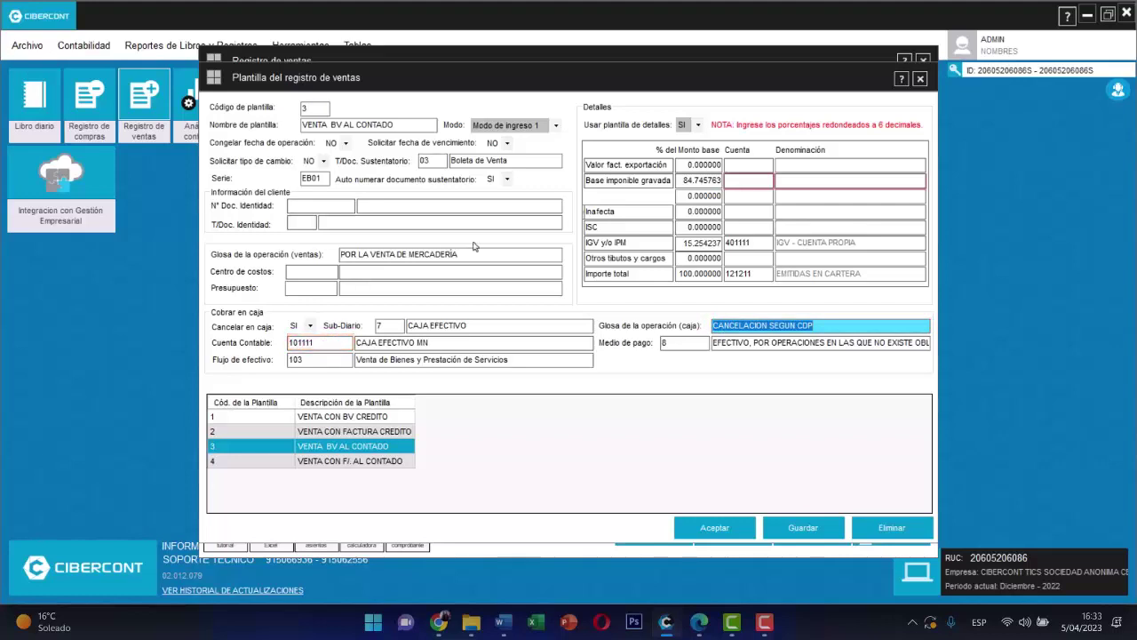
left_click(298, 364)
left_click(681, 125)
left_click(683, 125)
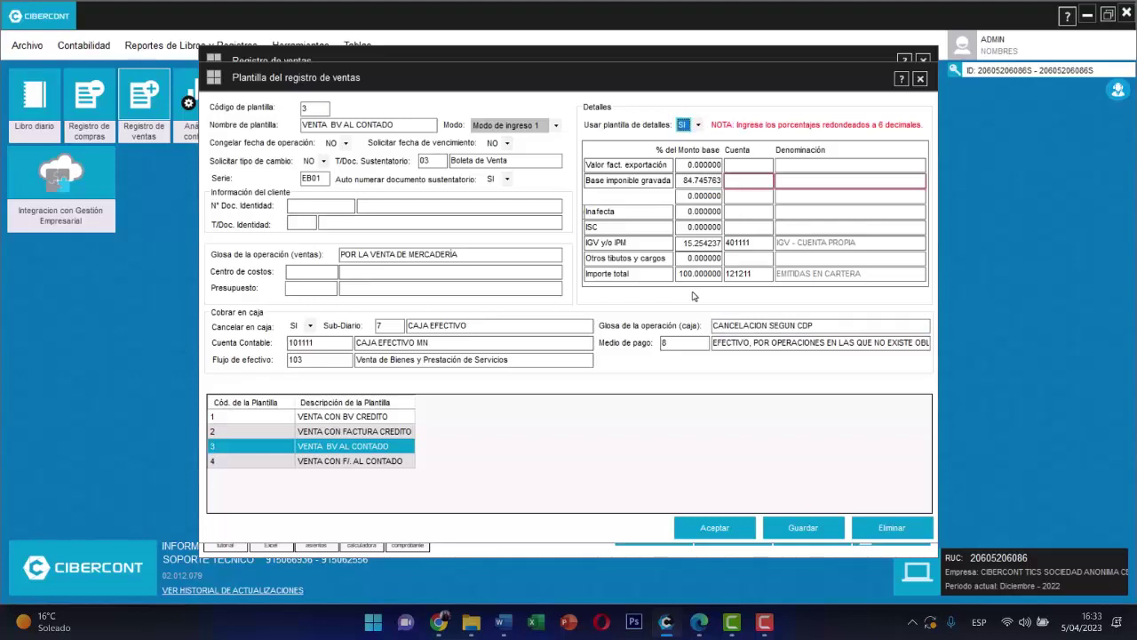
Assign account 701211 TERCEROS to the taxable base (Base imponible gravada).
left_click(745, 182)
left_click(744, 183)
type("7")
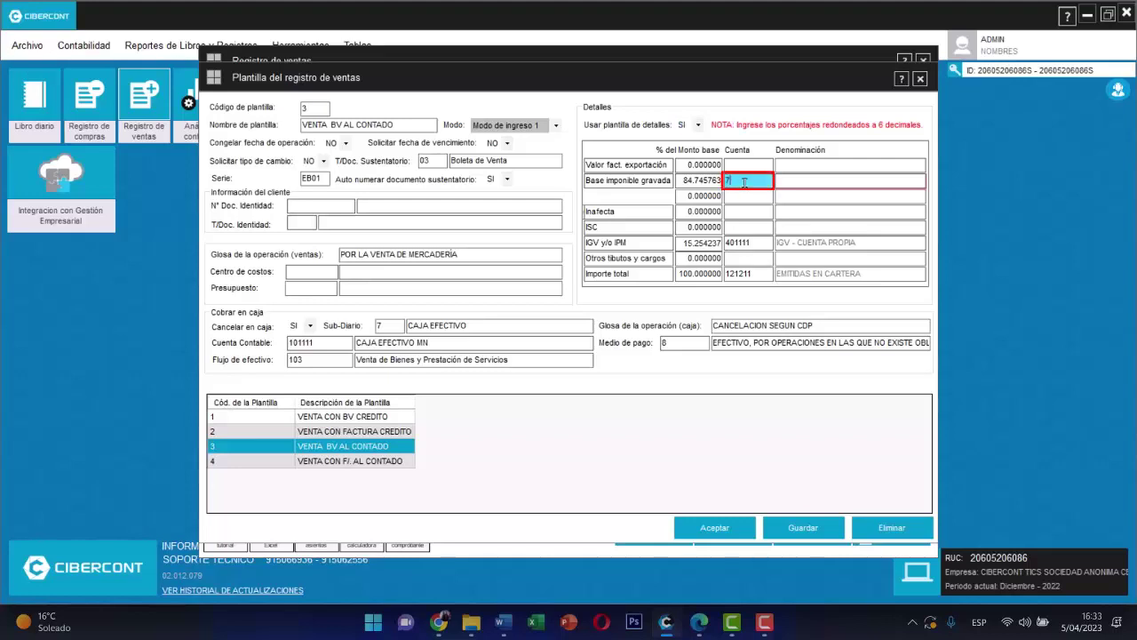
type("01211")
key("Return")
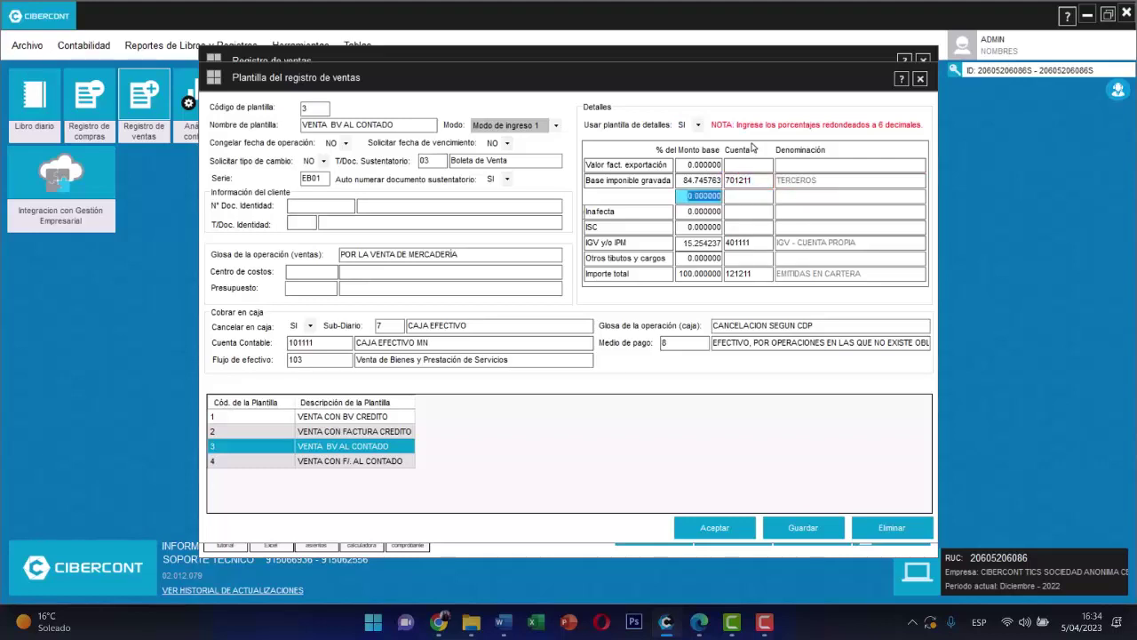
Save the updated template and close the template editor.
left_click(794, 530)
left_click(572, 327)
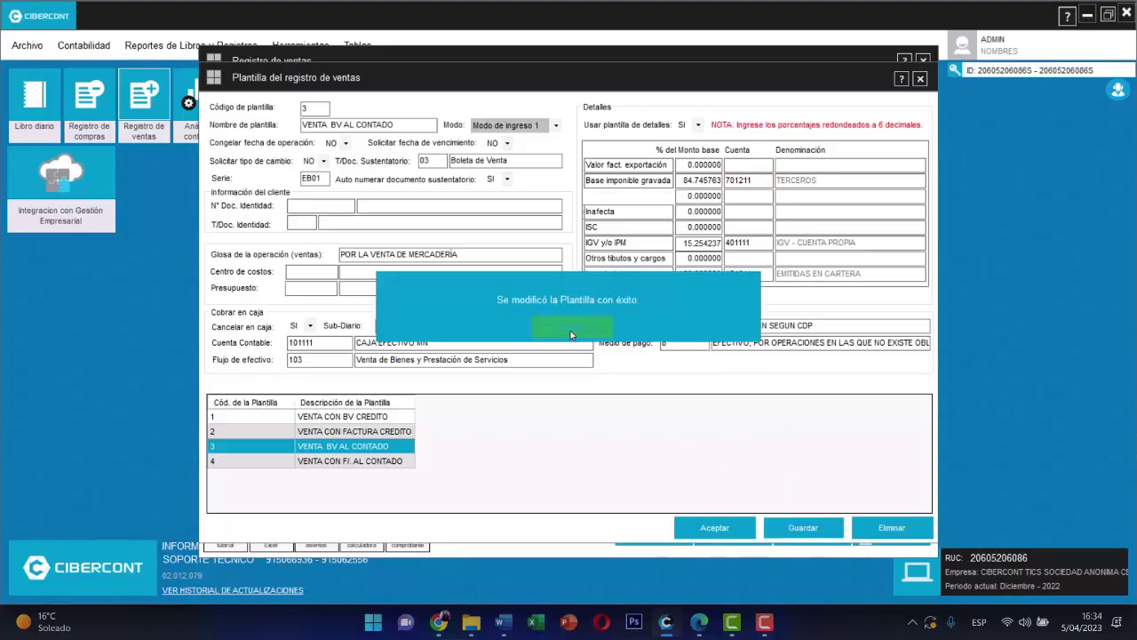
left_click(920, 80)
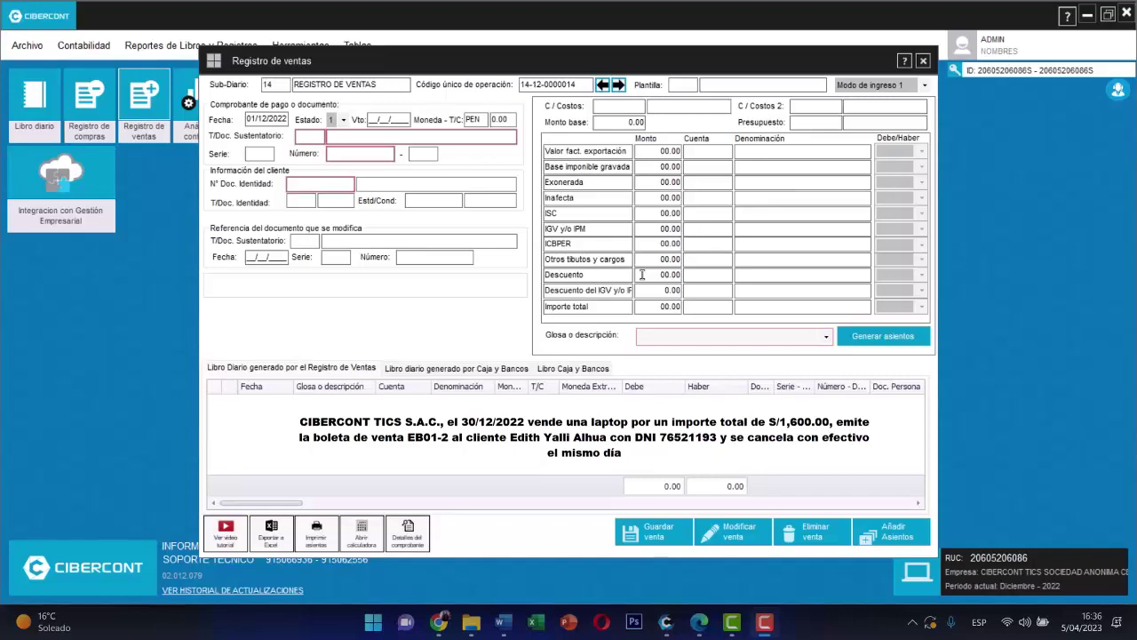
Fill the sale with template 3, date 30/12/2022, number 2, and the client's DNI.
left_click(679, 85)
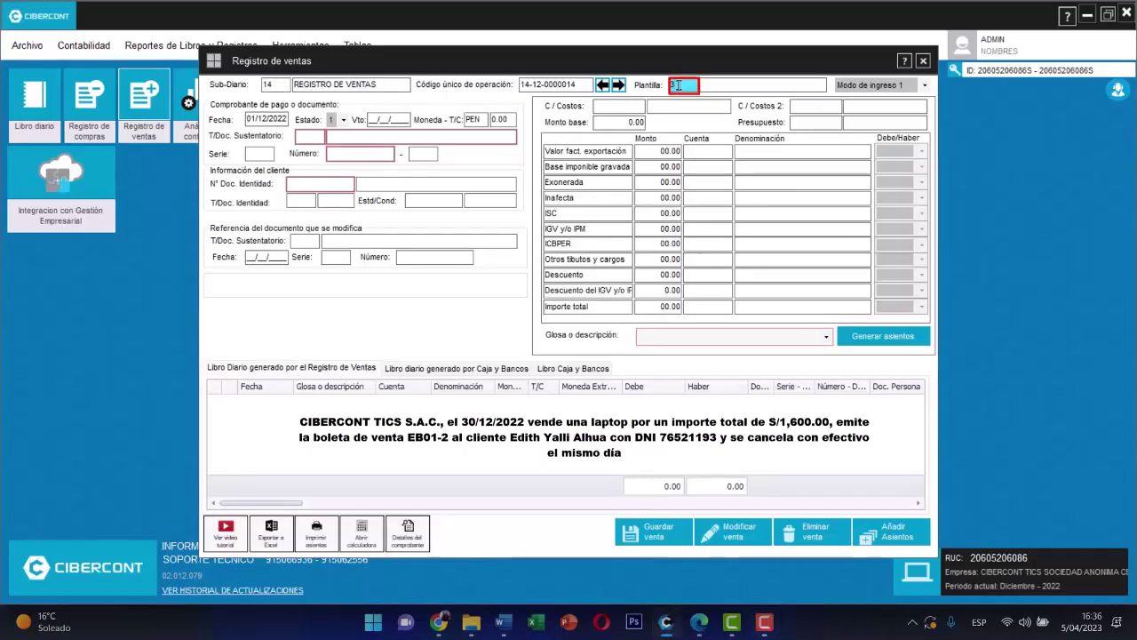
type("3")
key("Return")
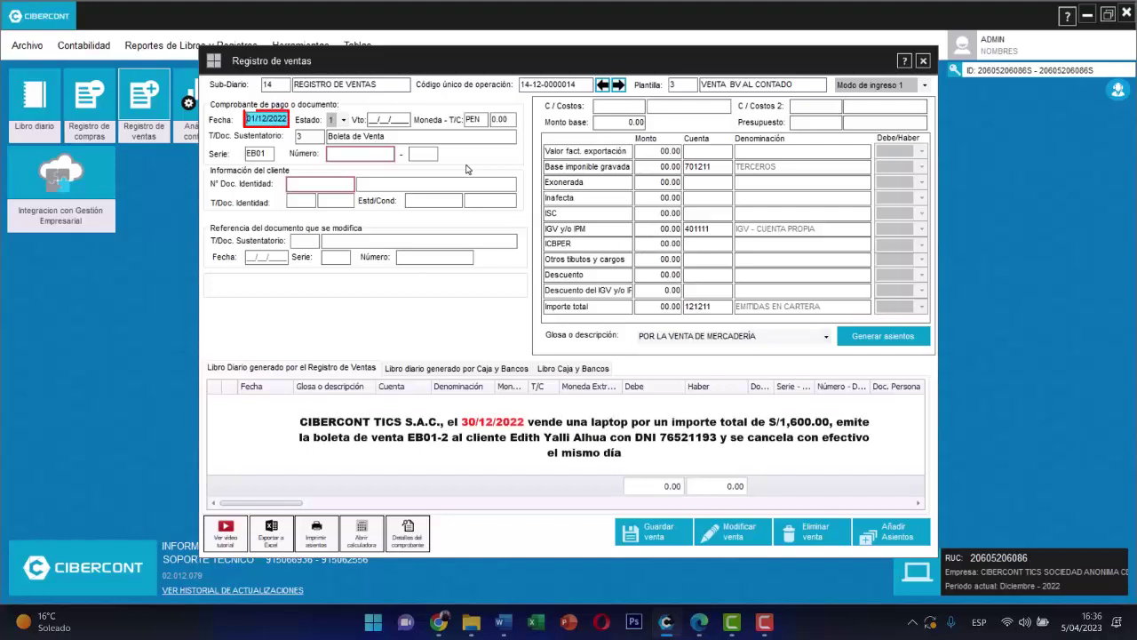
type("30")
key("Return")
key("Return")
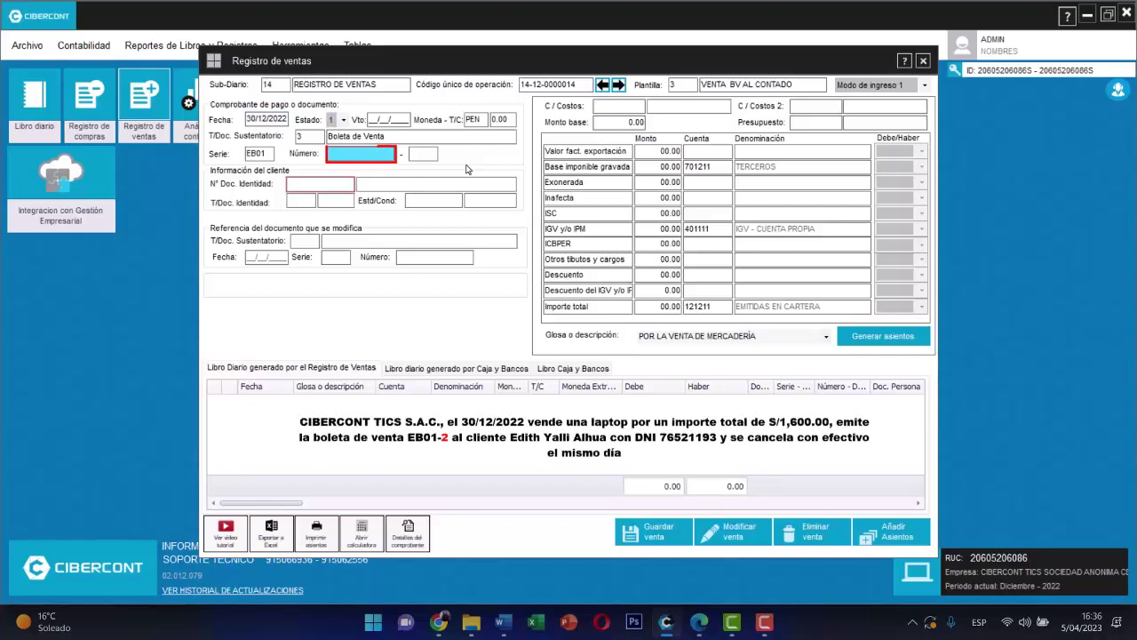
type("2")
key("Return")
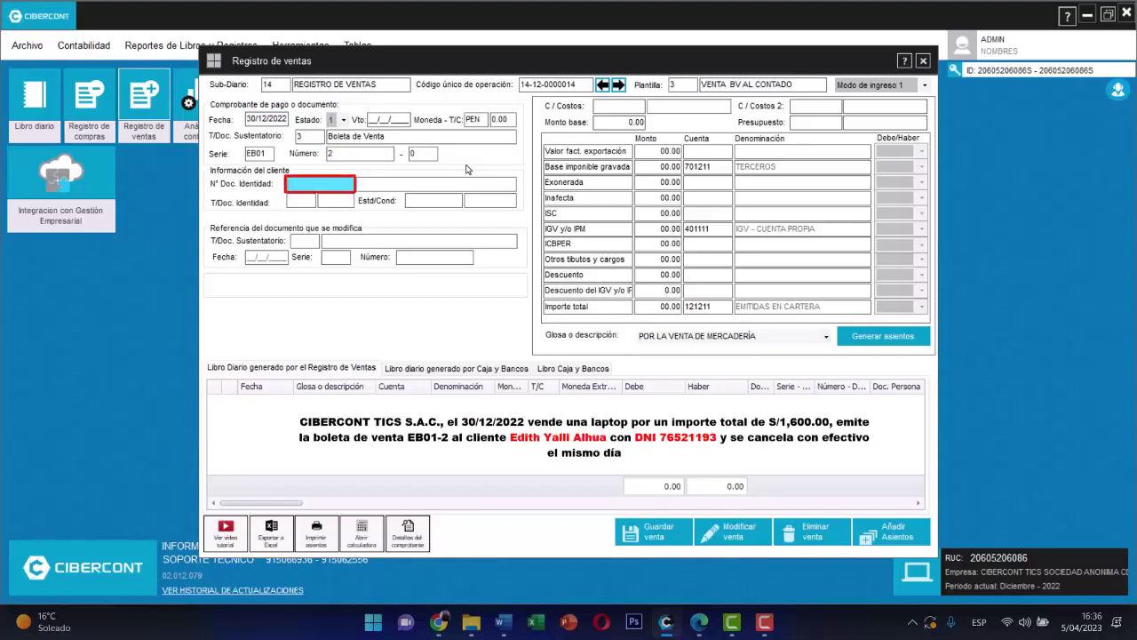
type("76521193")
key("Return")
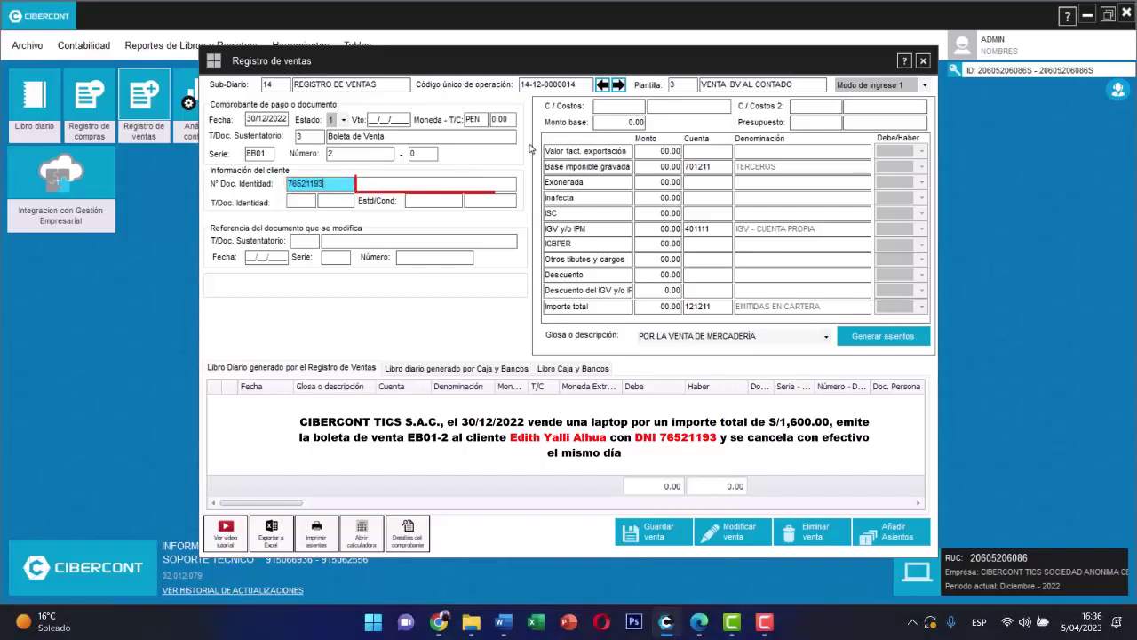
key("Return")
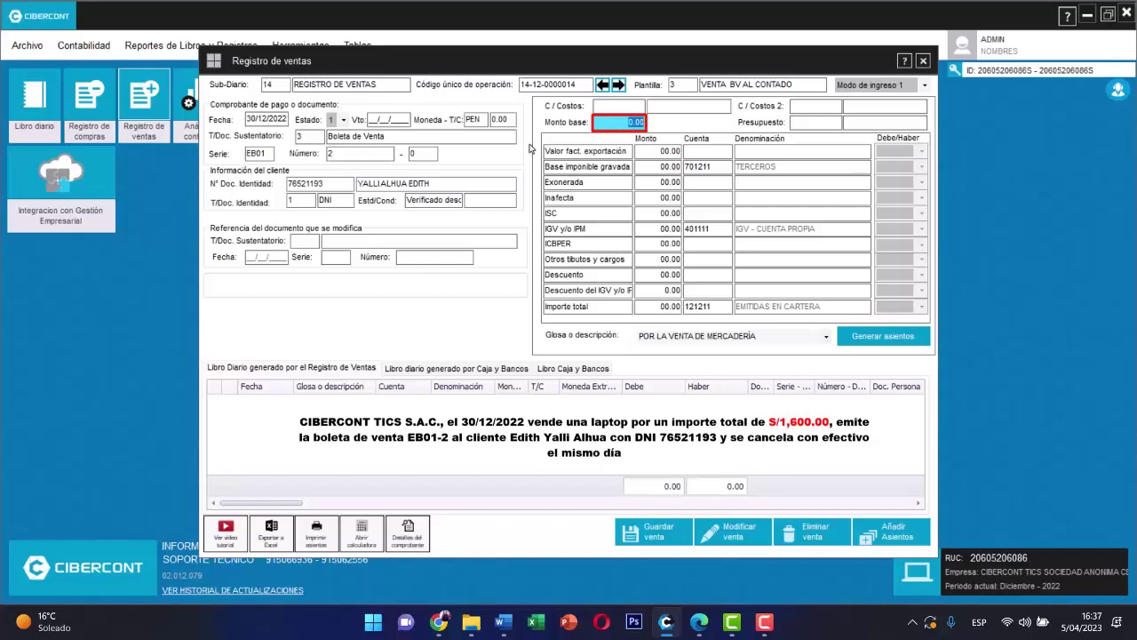
Enter base amount 1600, generate the sales and cash journal entries, and save the sale.
type("1600")
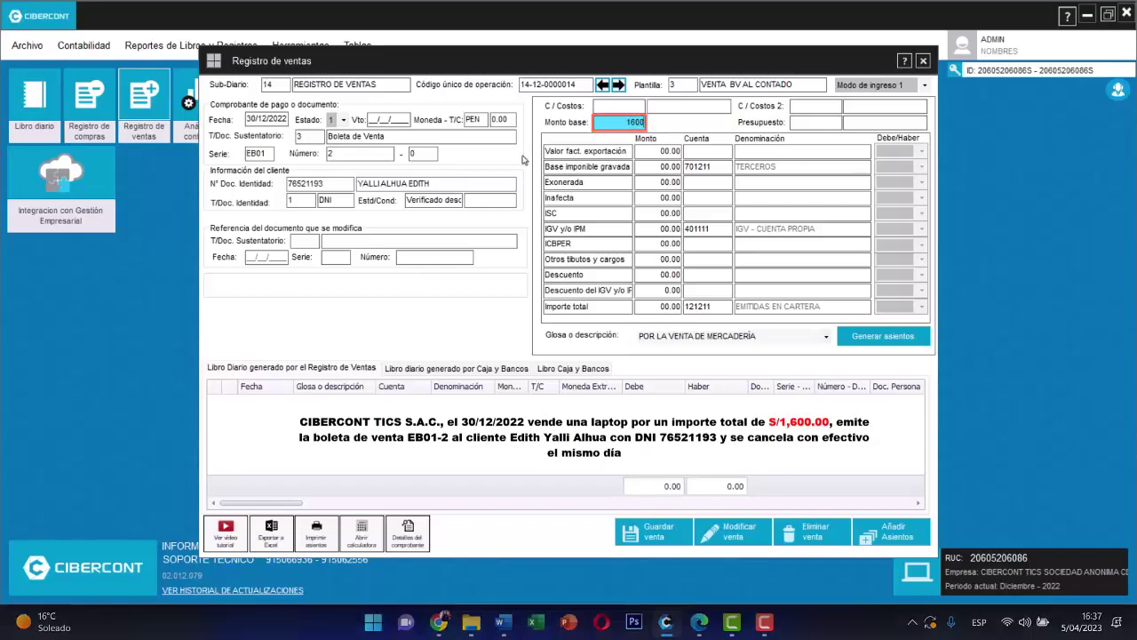
key("Return")
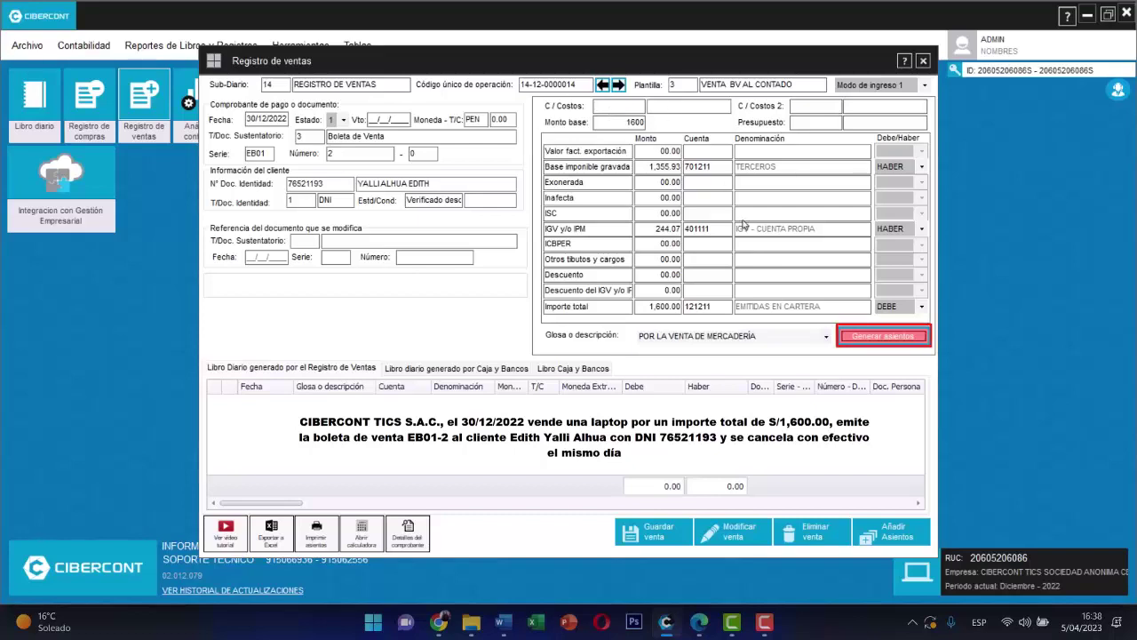
left_click(883, 336)
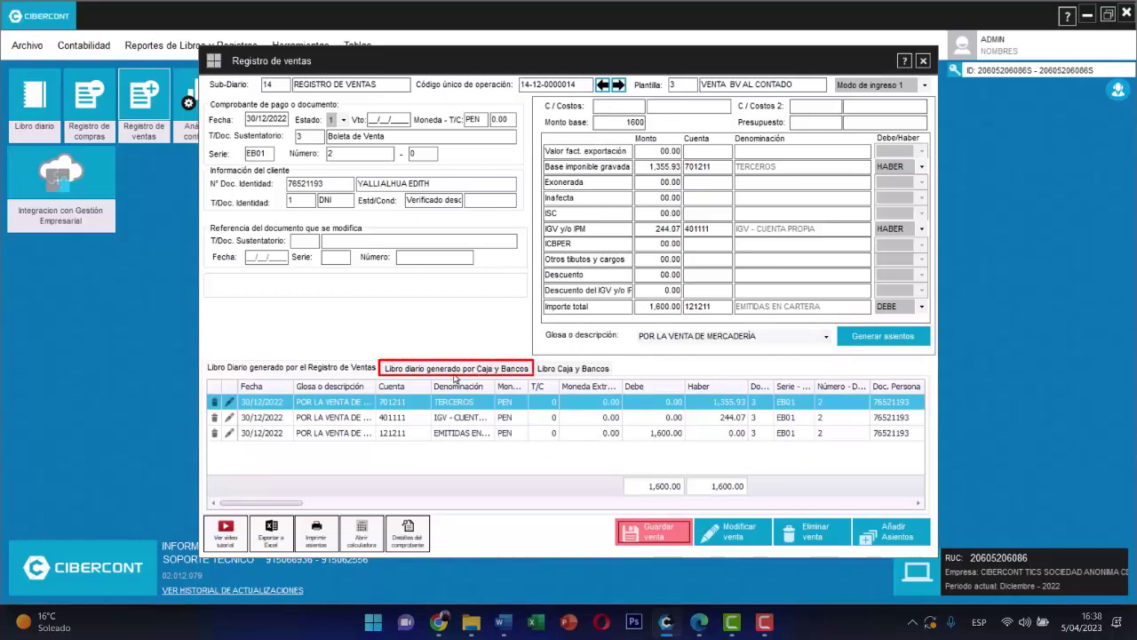
left_click(455, 370)
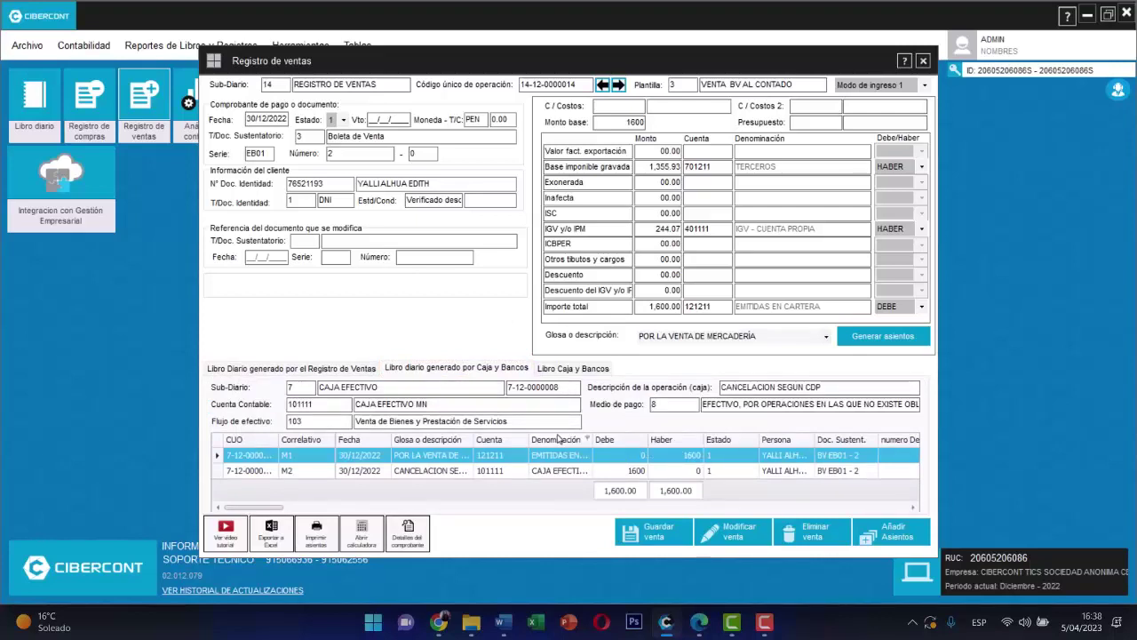
left_click(657, 536)
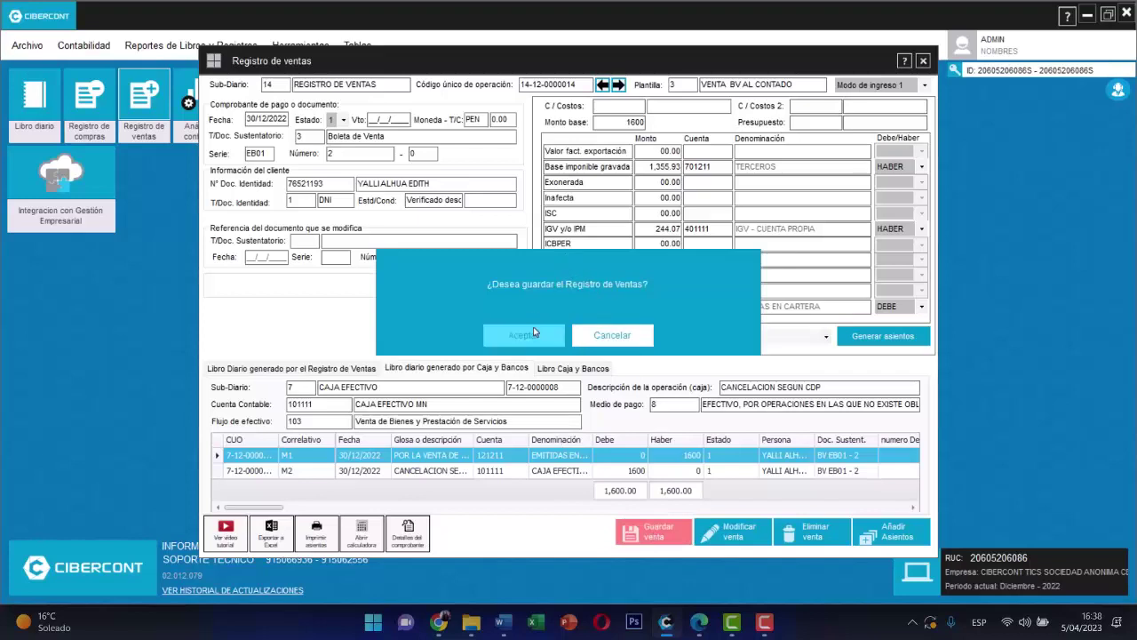
left_click(534, 334)
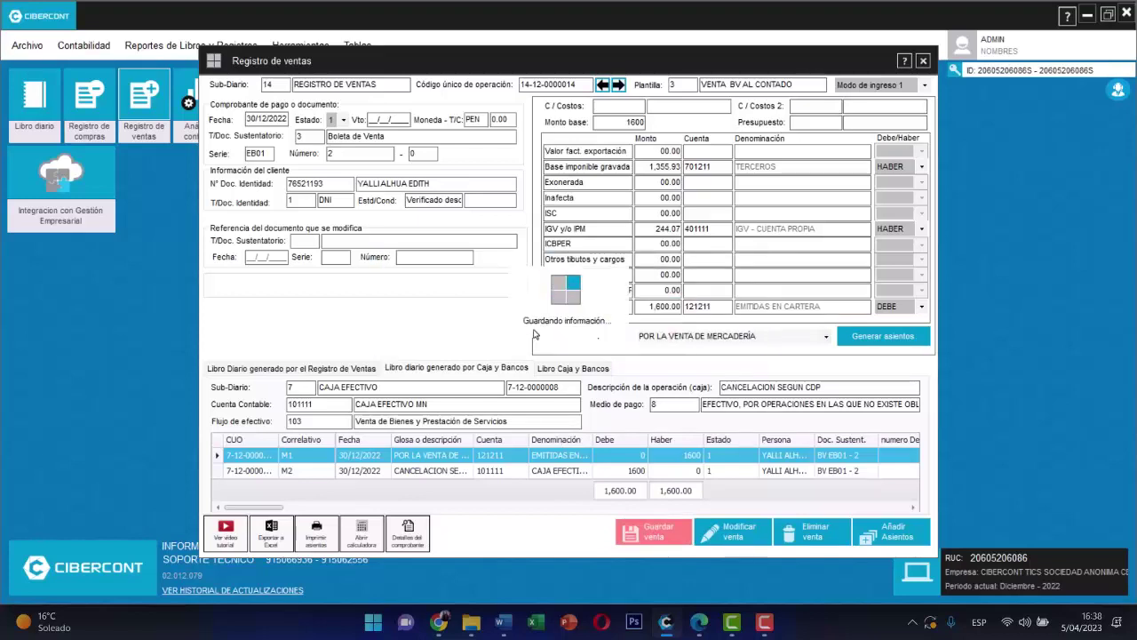